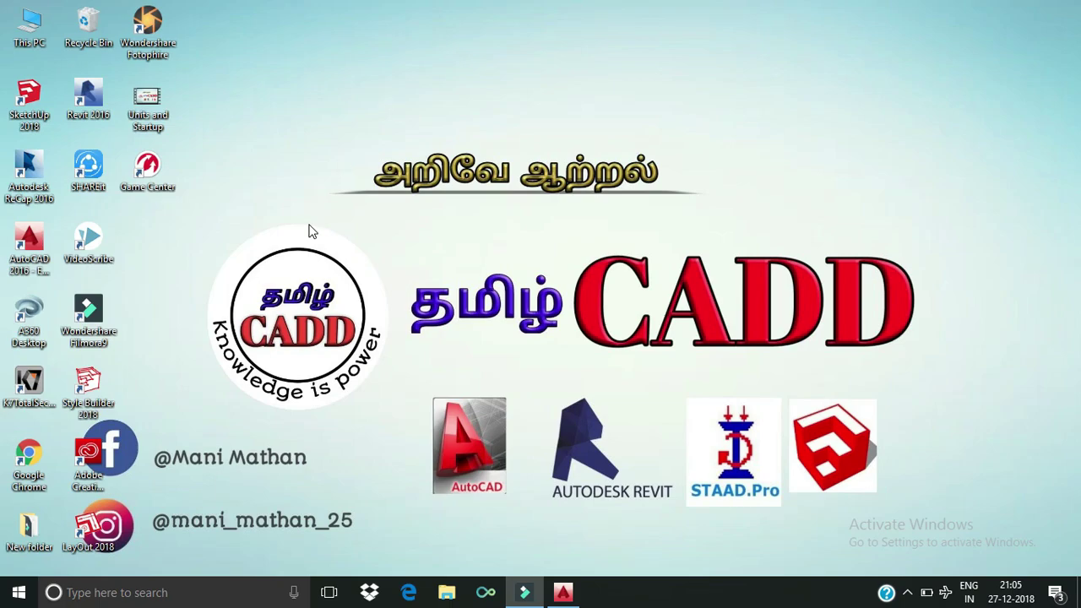
Launch AutoCAD 2016 from its desktop shortcut and bring its window to the front
click(37, 250)
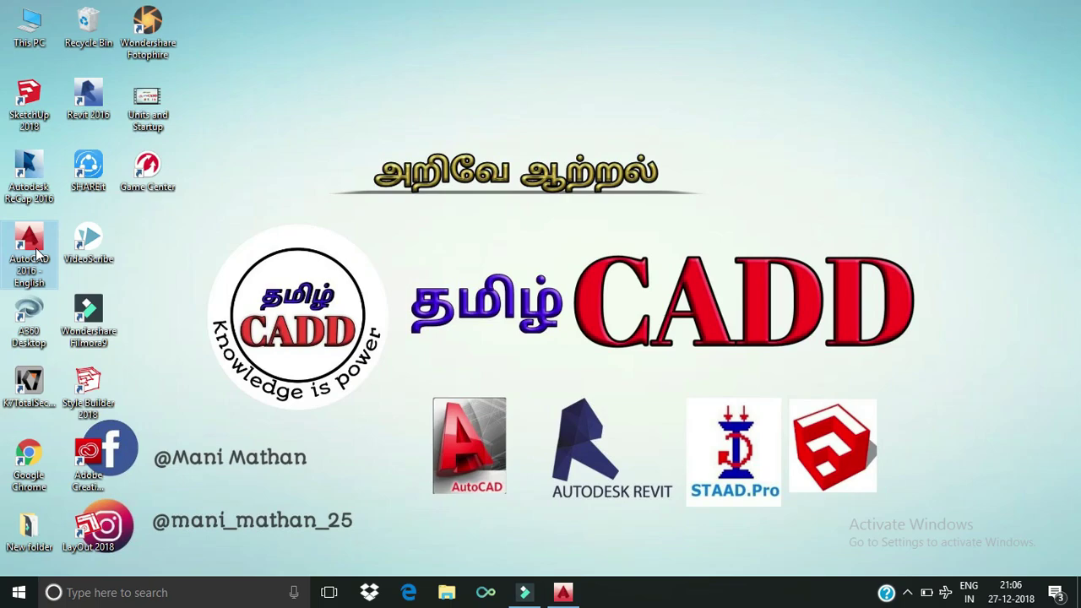
double_click(36, 250)
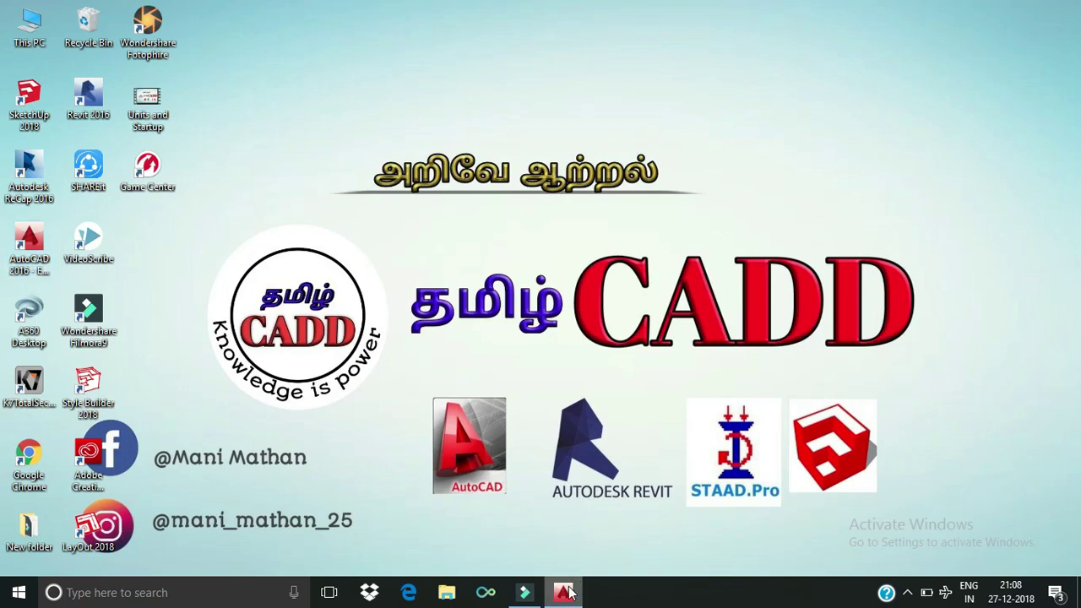
click(565, 588)
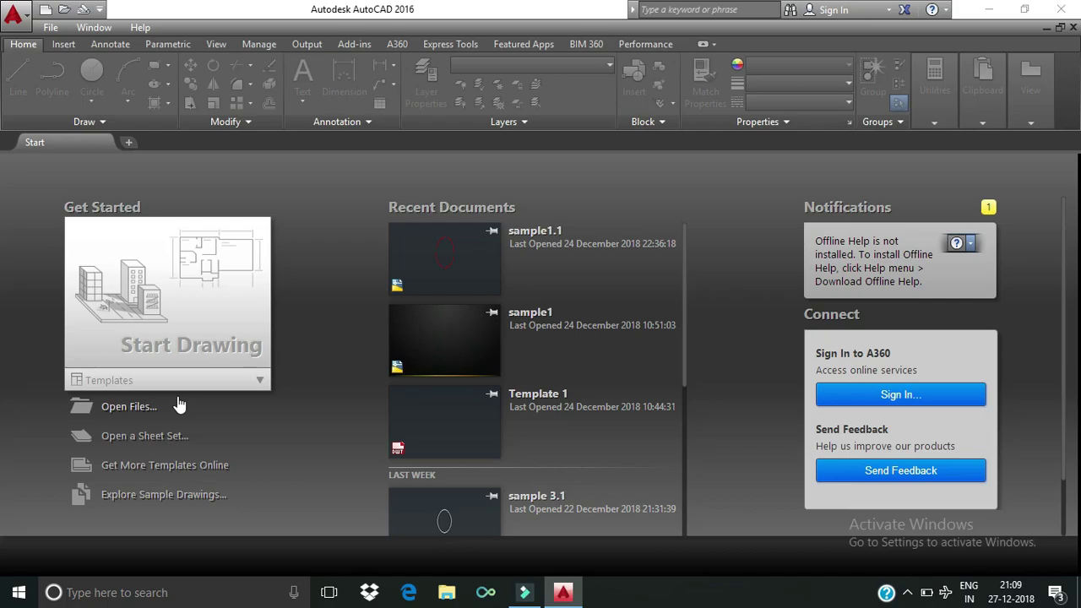
Start a new drawing from acad.dwt using the Start tab's Templates list
scroll(246, 384, down, 1)
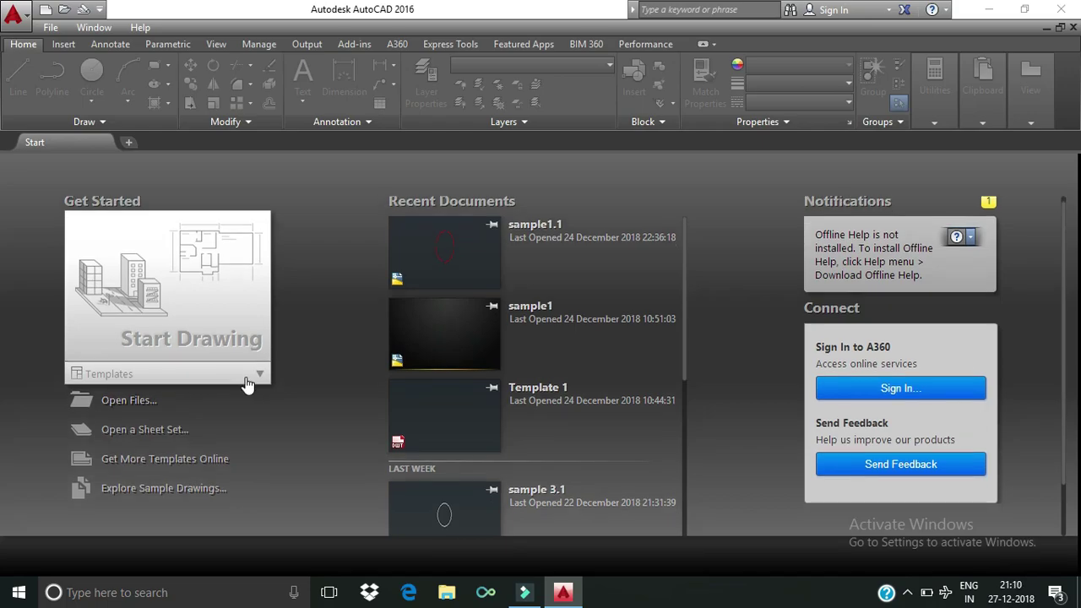
click(247, 385)
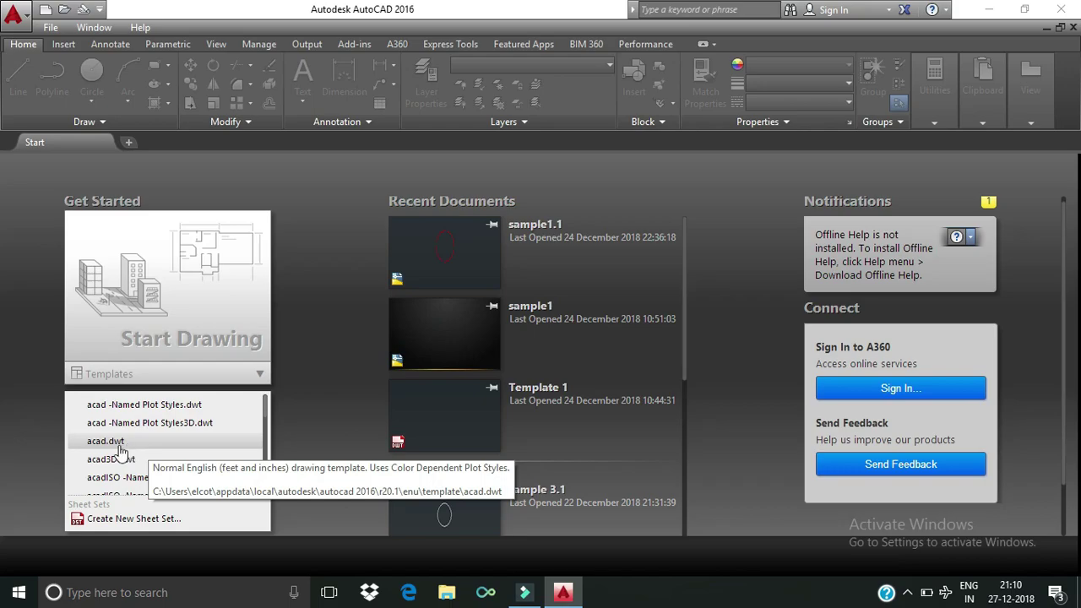
click(116, 442)
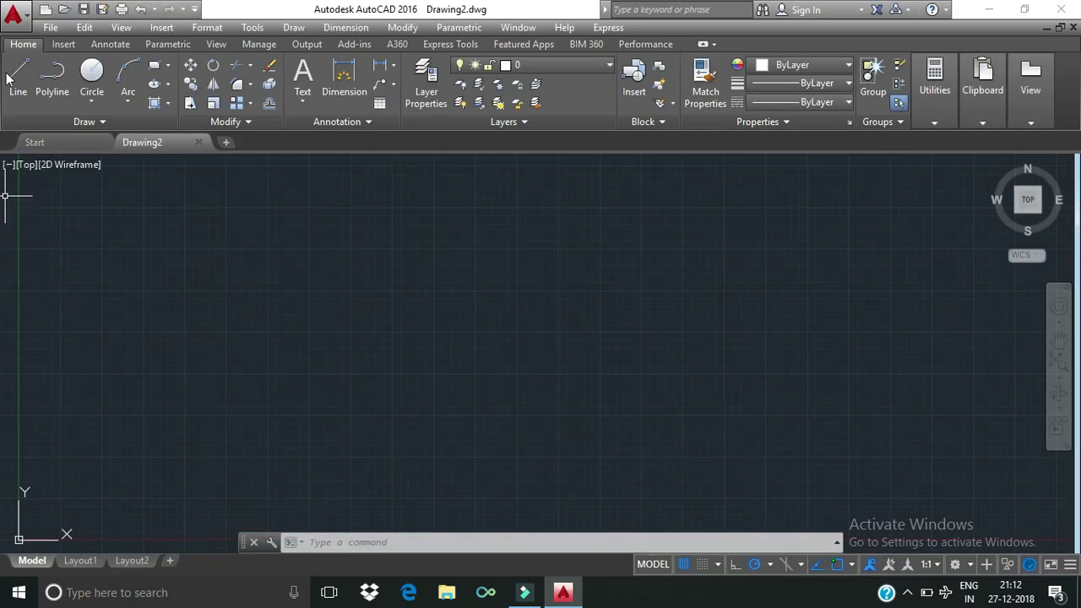
Open the Application menu to look over Recent Documents, then dismiss it
click(14, 18)
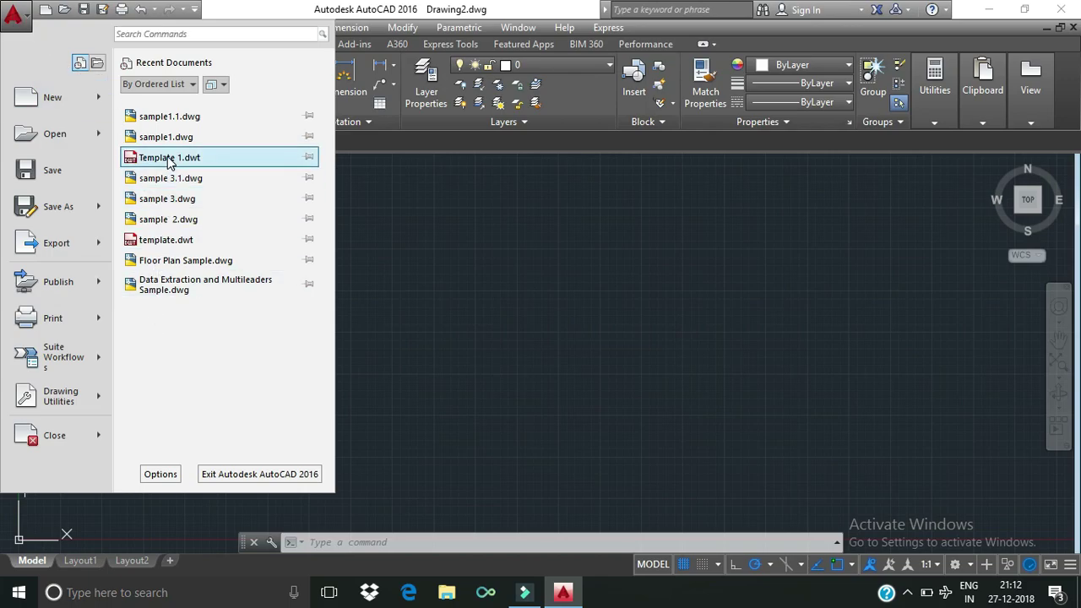
mouse_move(169, 157)
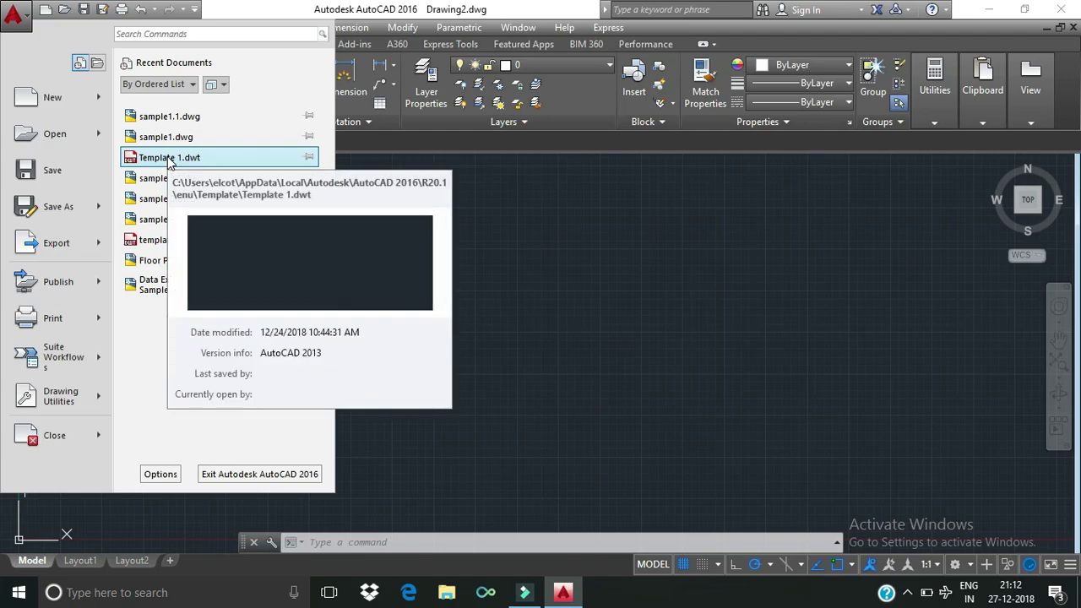
click(419, 308)
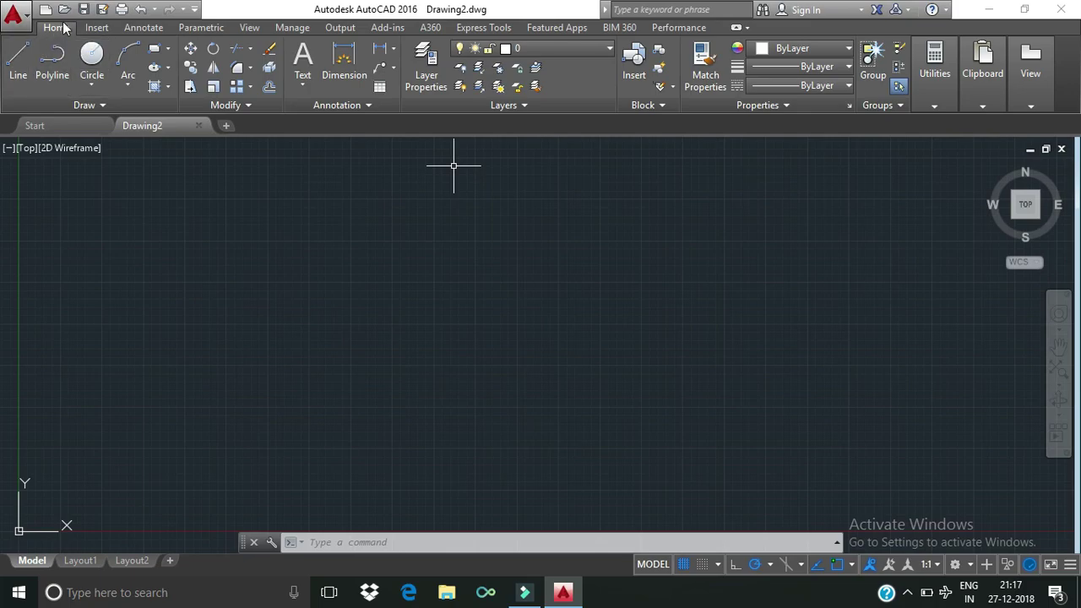
Browse the Insert, Annotate, Parametric and View ribbon tabs, then return to Home
click(93, 26)
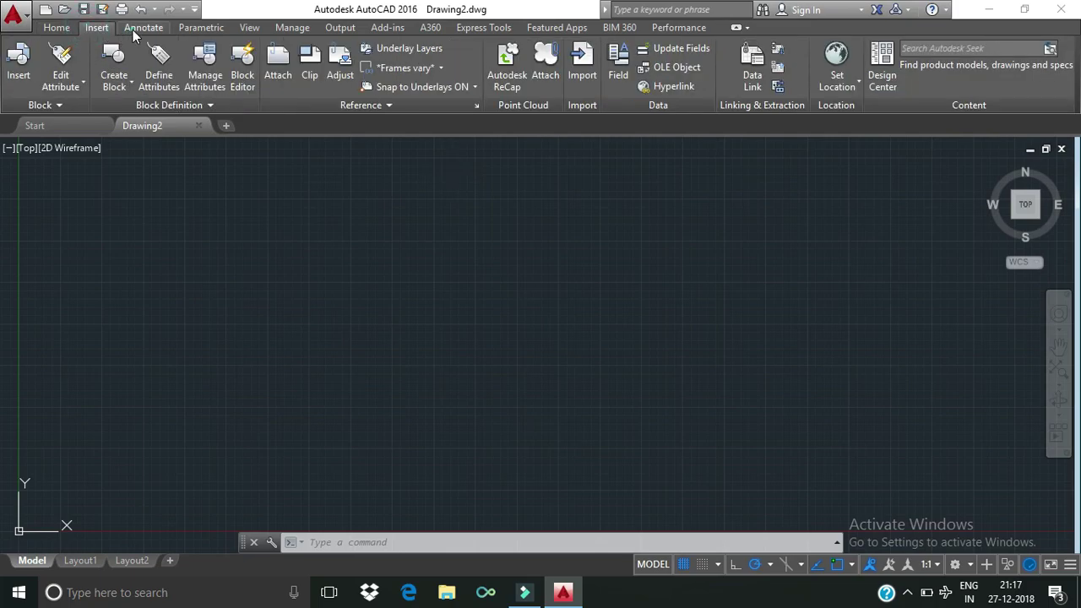
click(133, 30)
click(207, 32)
click(247, 28)
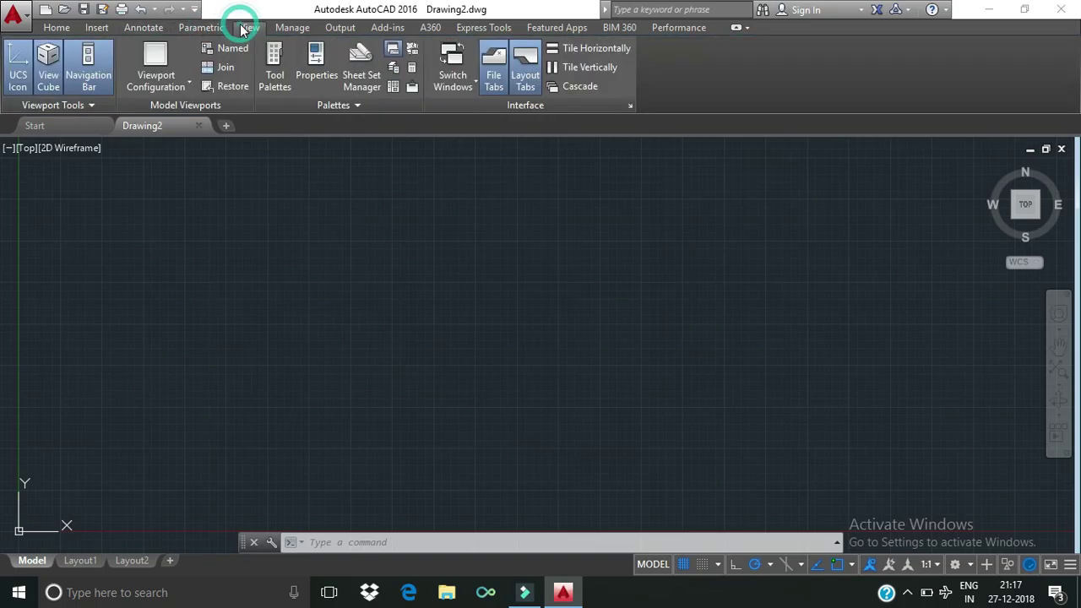
click(56, 28)
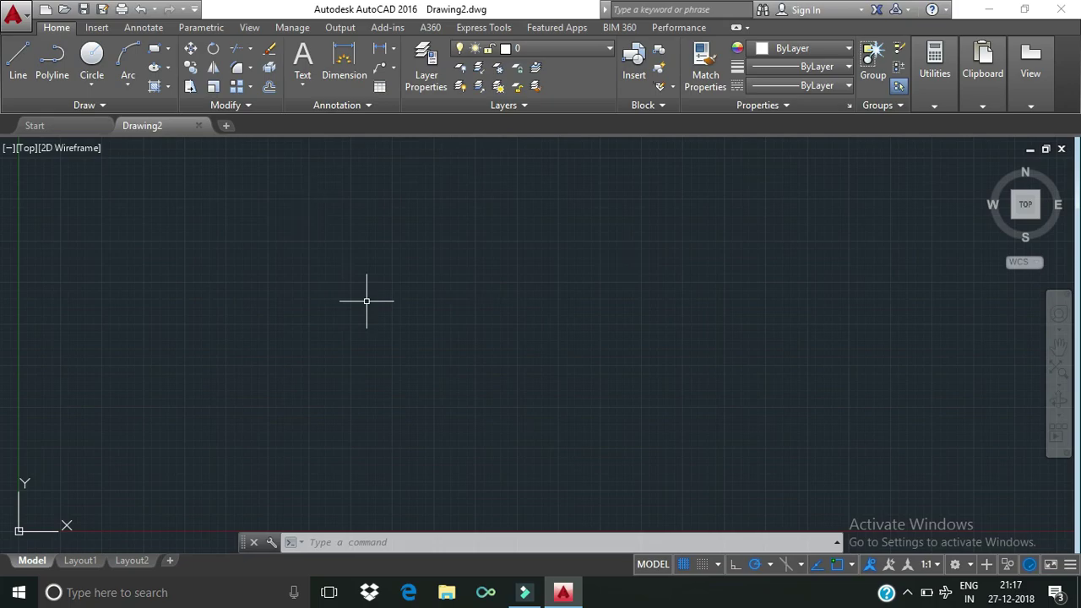
mouse_move(1025, 204)
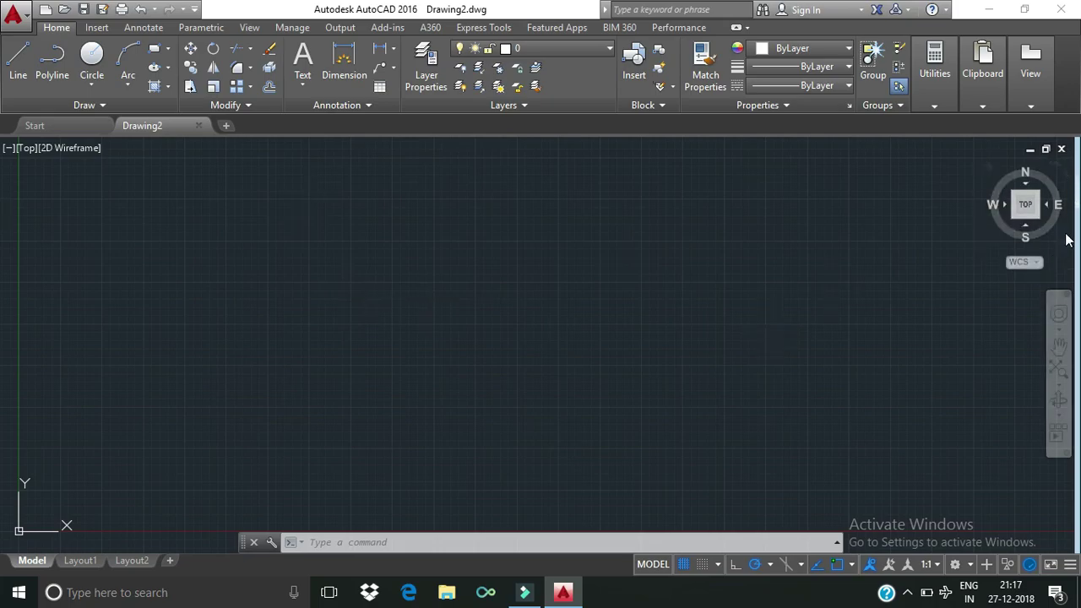
click(24, 456)
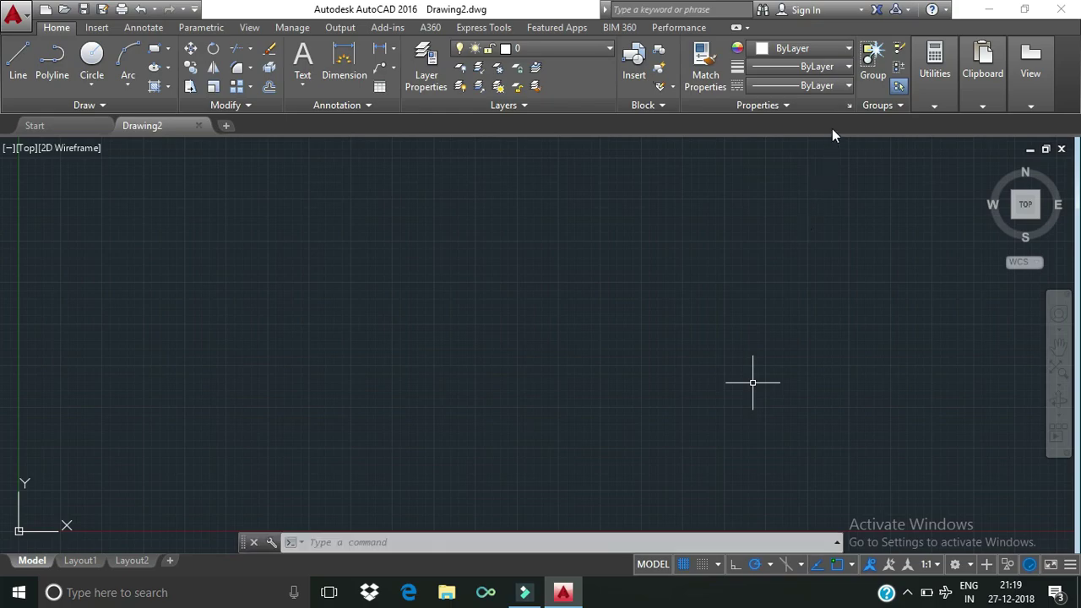
Set the current colour to Red and lineweight to 0.20 mm, then open Linetype Manager via Other..
click(819, 53)
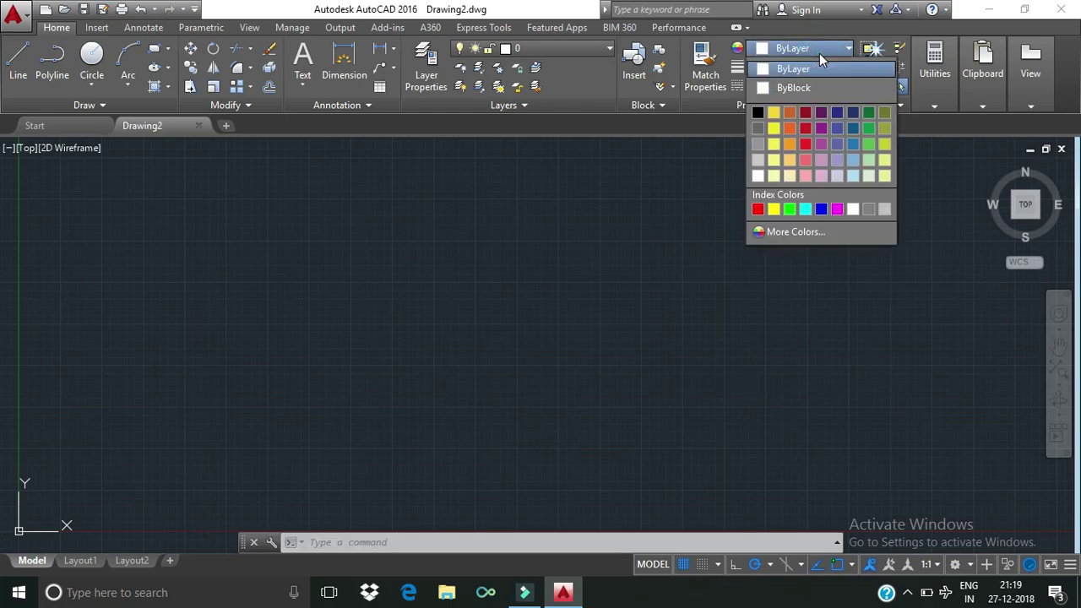
click(758, 209)
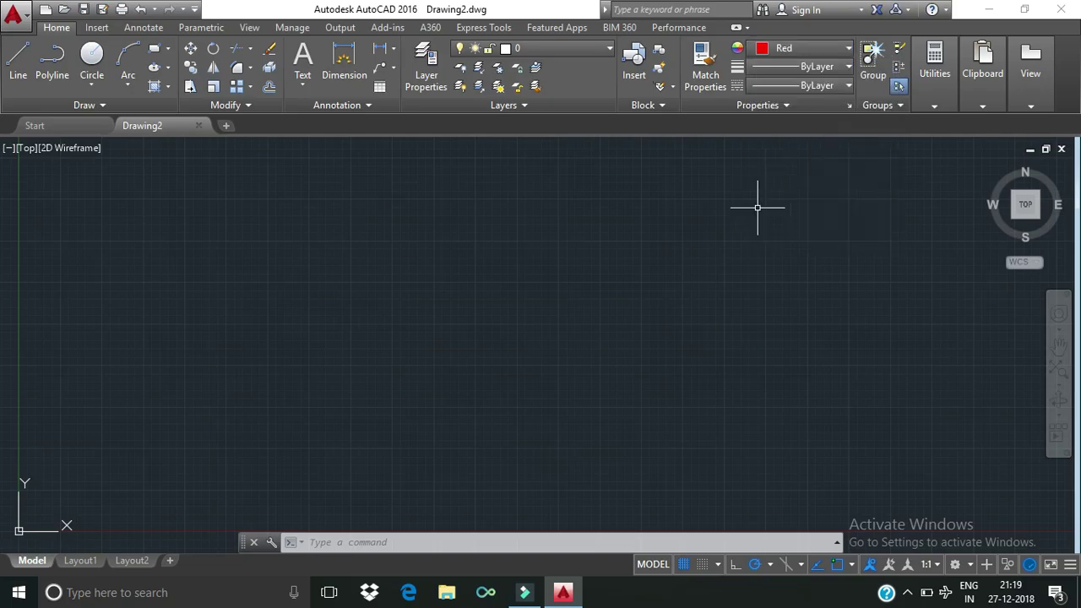
click(814, 68)
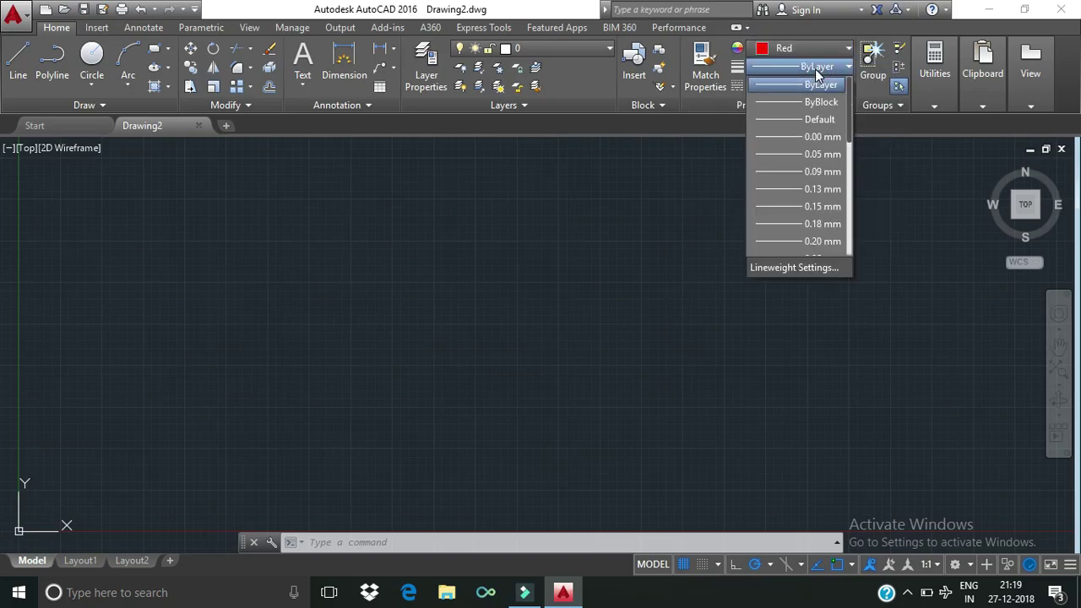
click(813, 240)
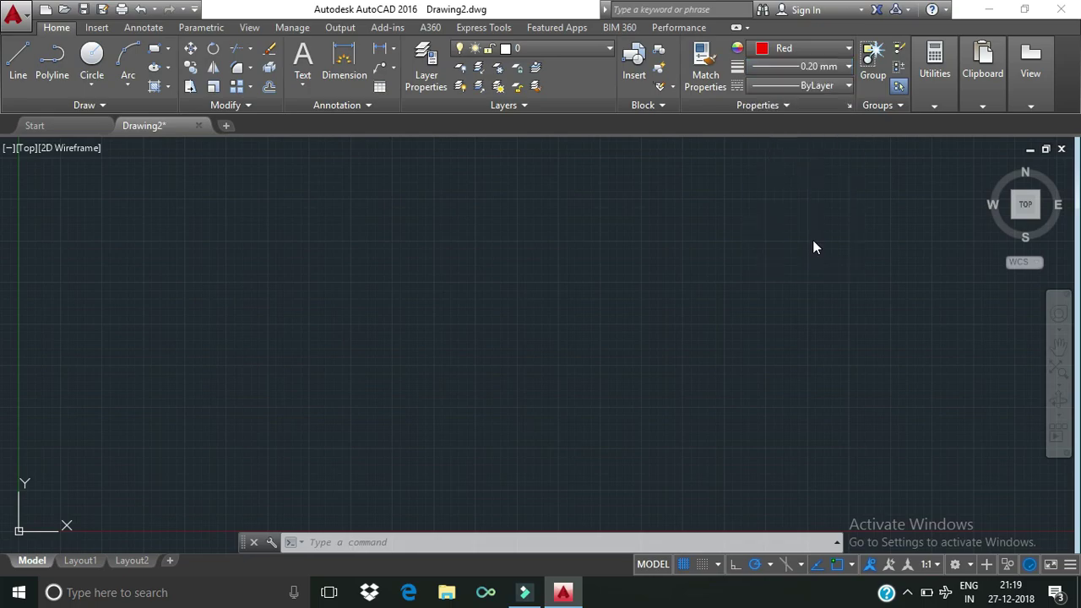
click(828, 87)
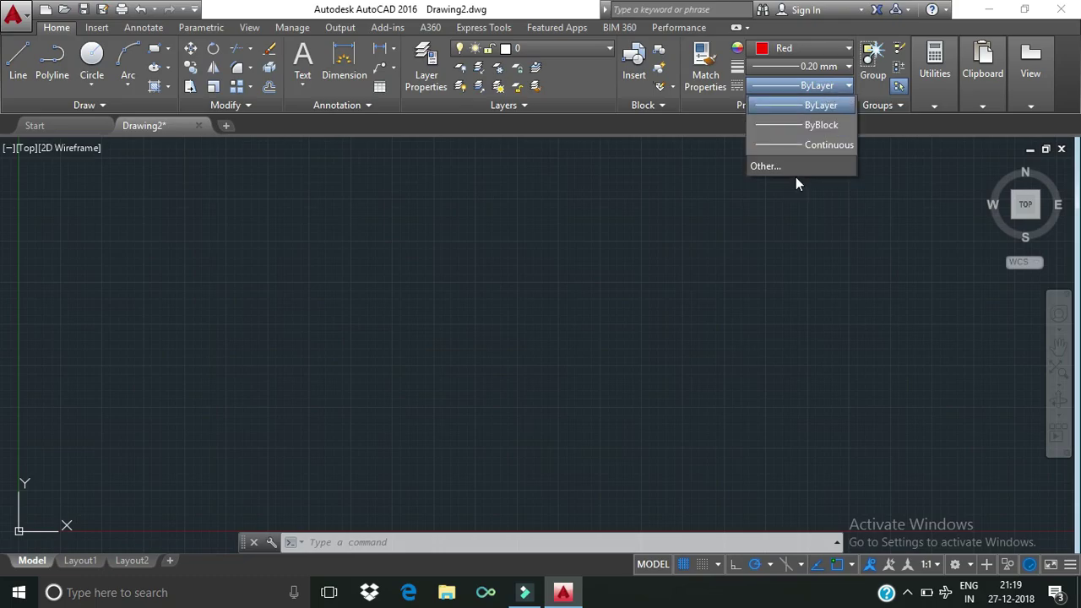
click(794, 170)
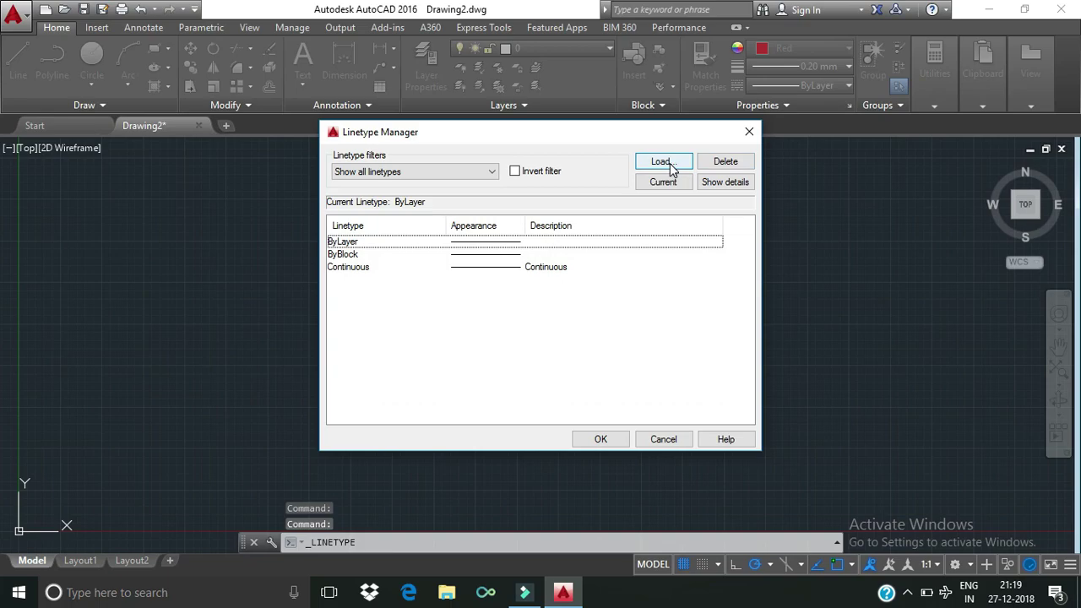
Load the ACAD_ISO02W100 ISO dash linetype and make it the current linetype
click(674, 166)
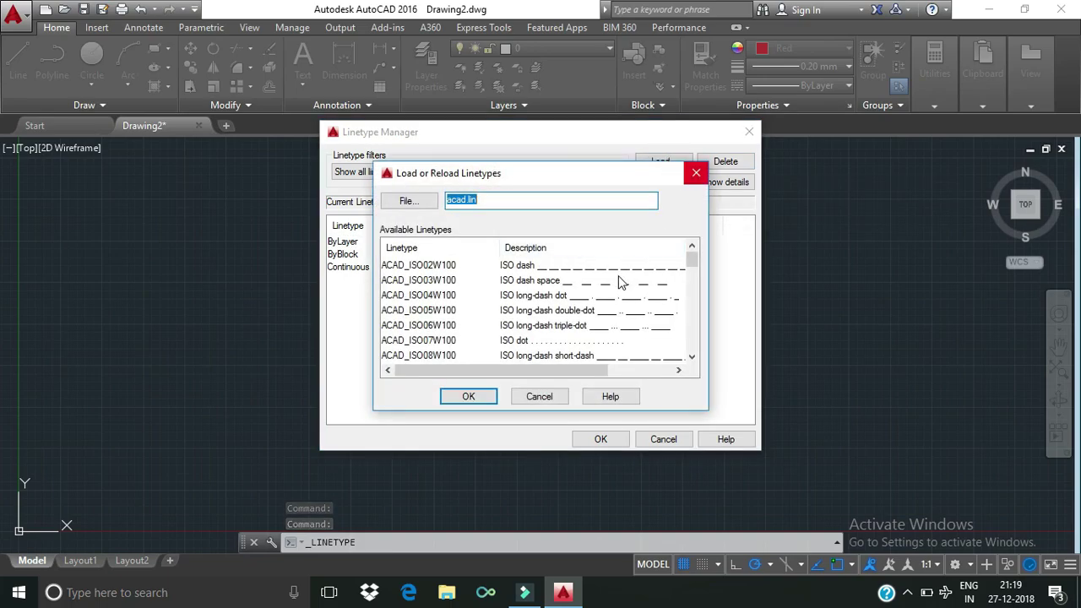
click(617, 269)
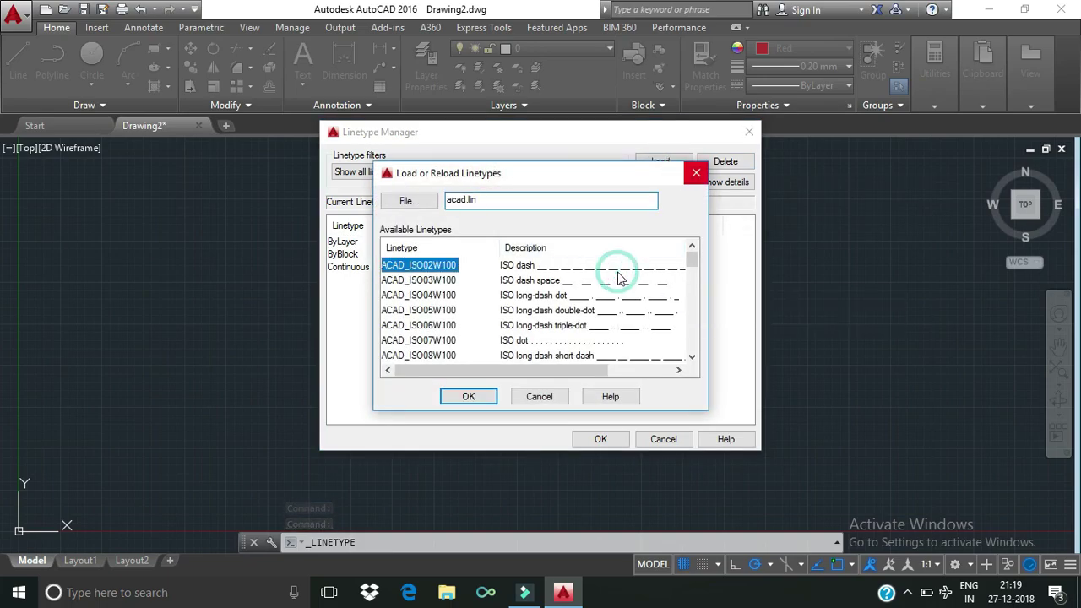
click(467, 397)
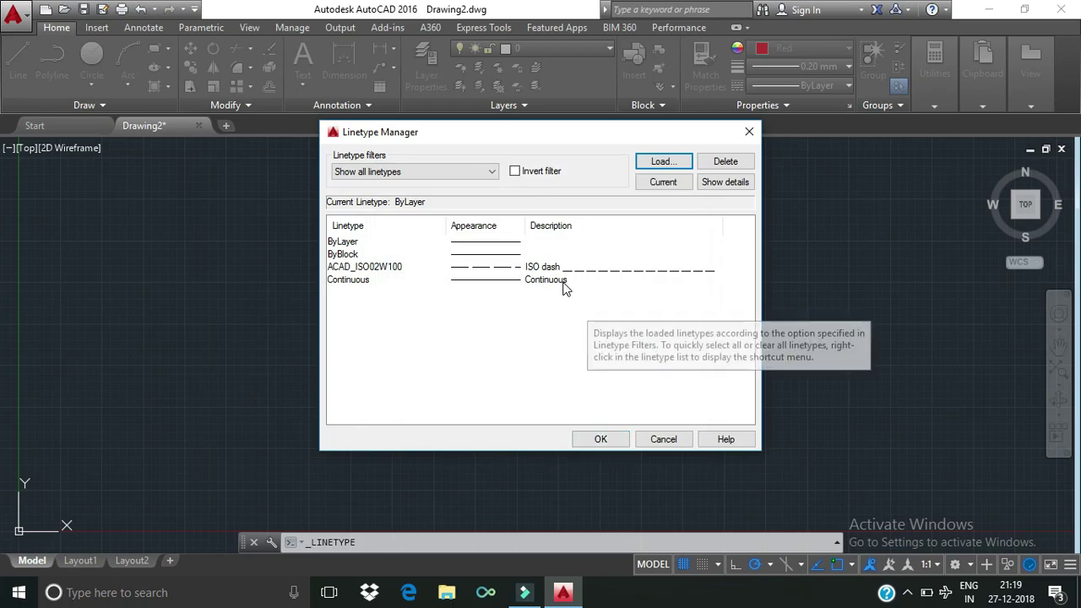
click(574, 268)
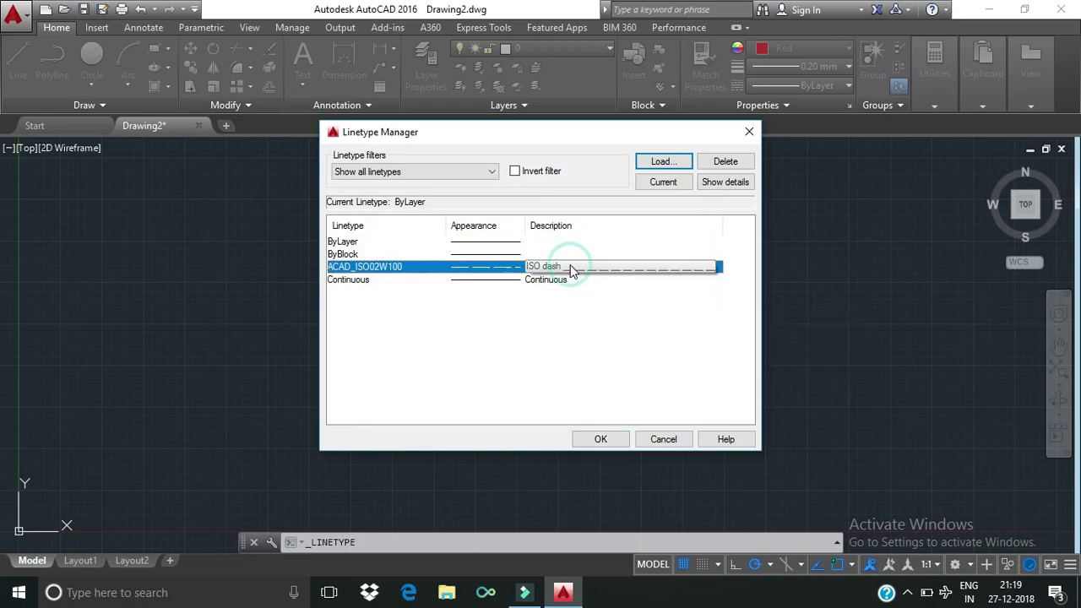
click(661, 181)
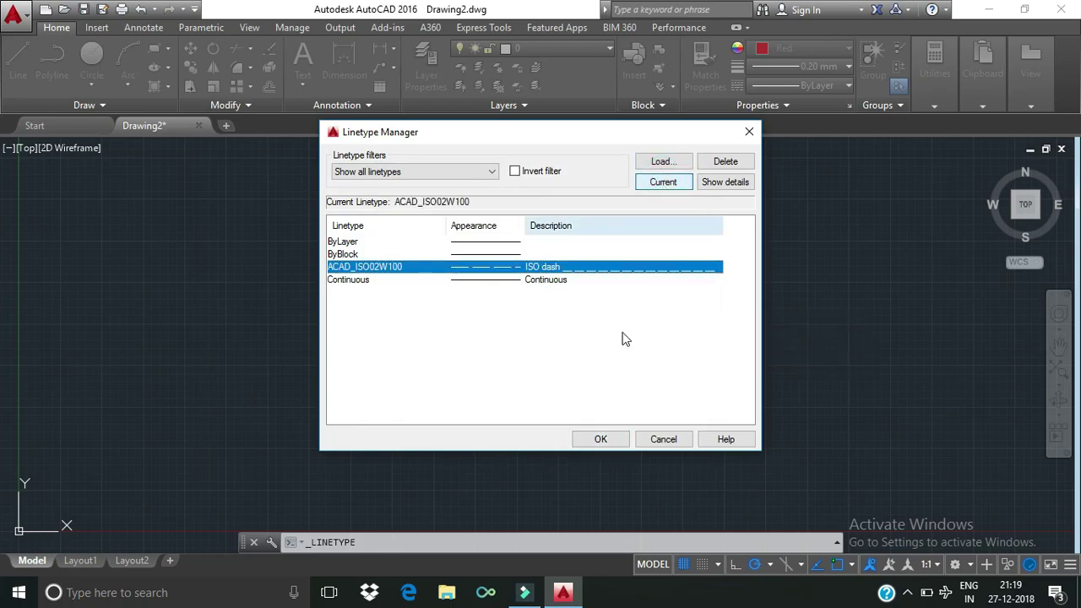
click(598, 438)
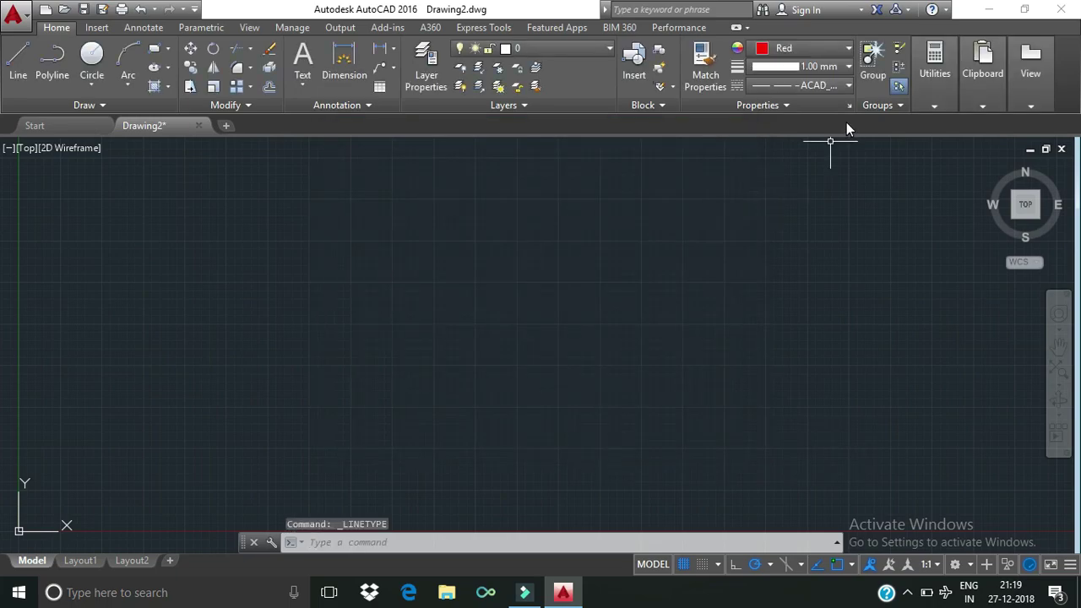
Change the current lineweight from 1.00 mm back to 0.20 mm
click(822, 67)
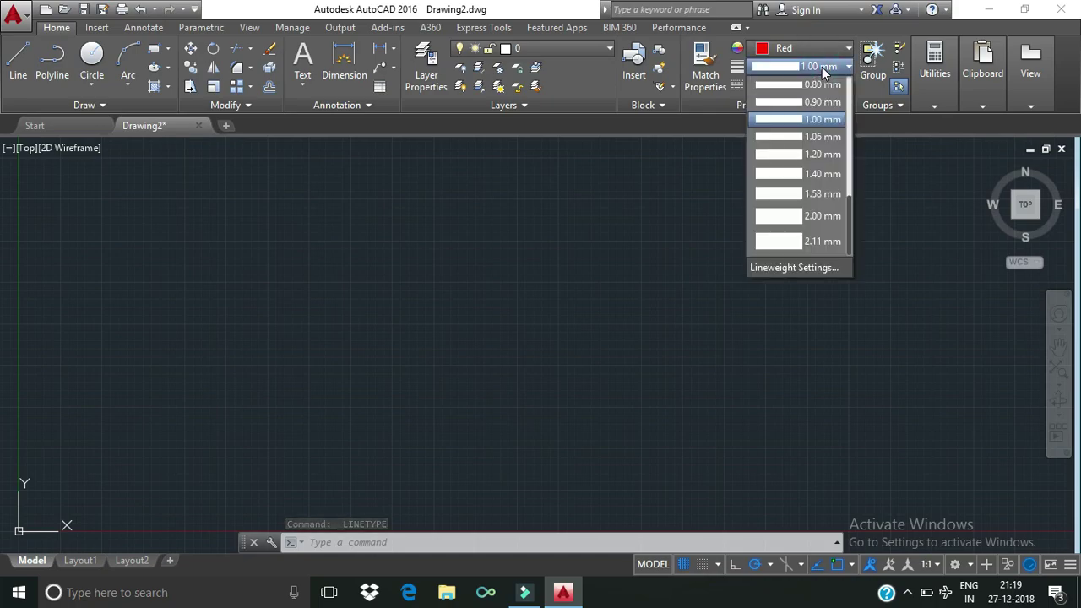
drag(850, 198, 850, 161)
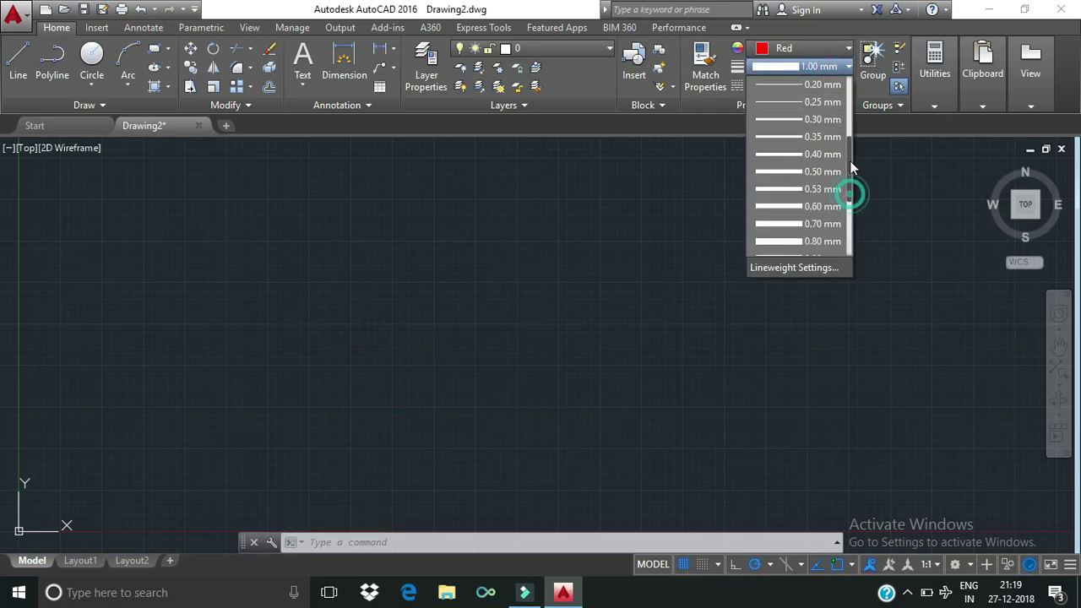
click(801, 82)
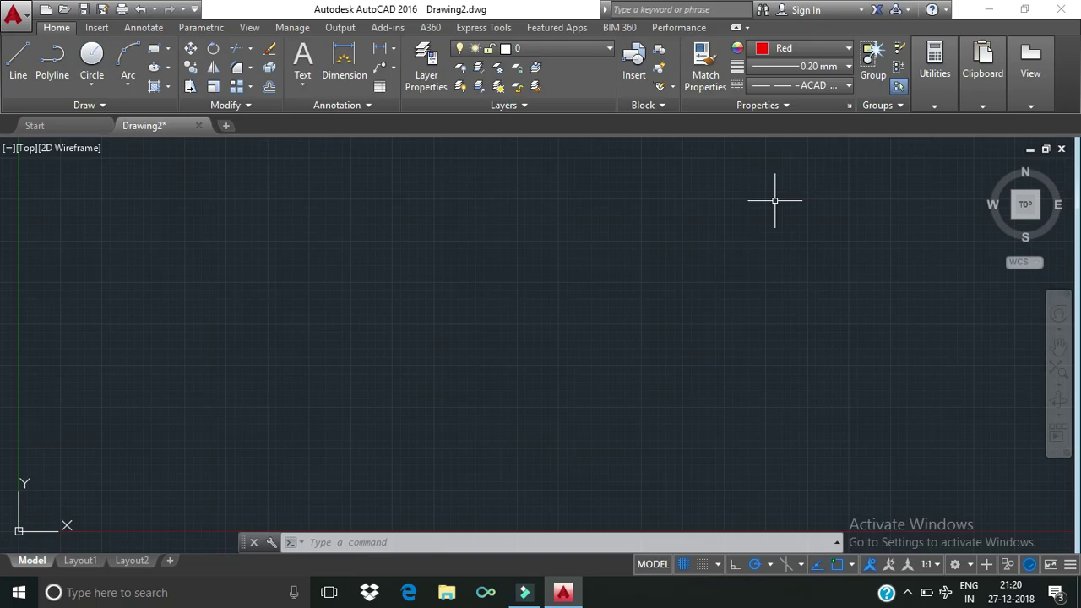
Open the Save Drawing As dialog for Drawing2 from the Application menu
click(19, 20)
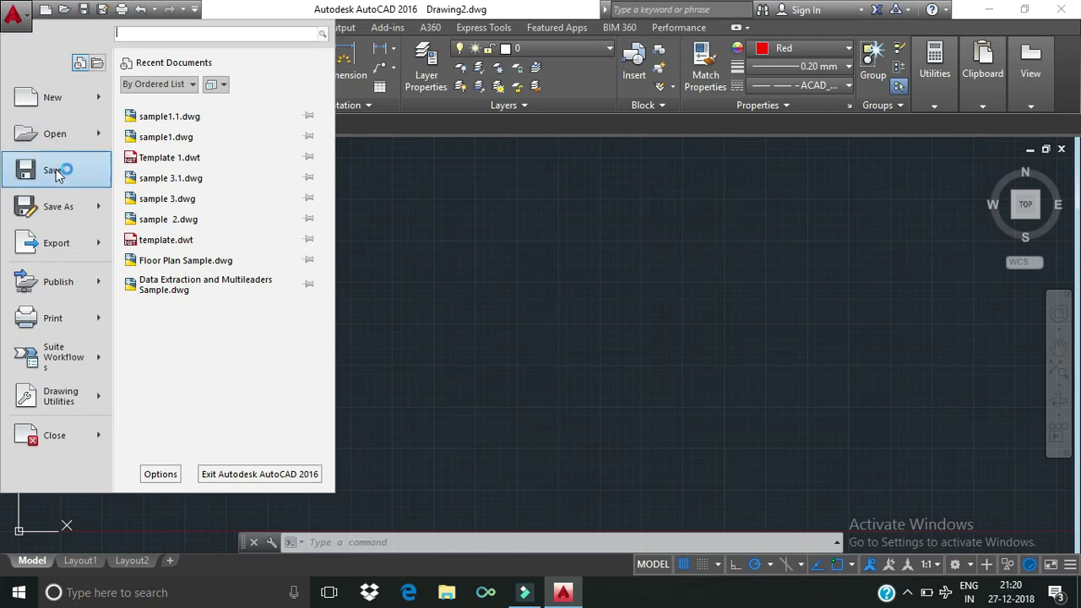
click(57, 172)
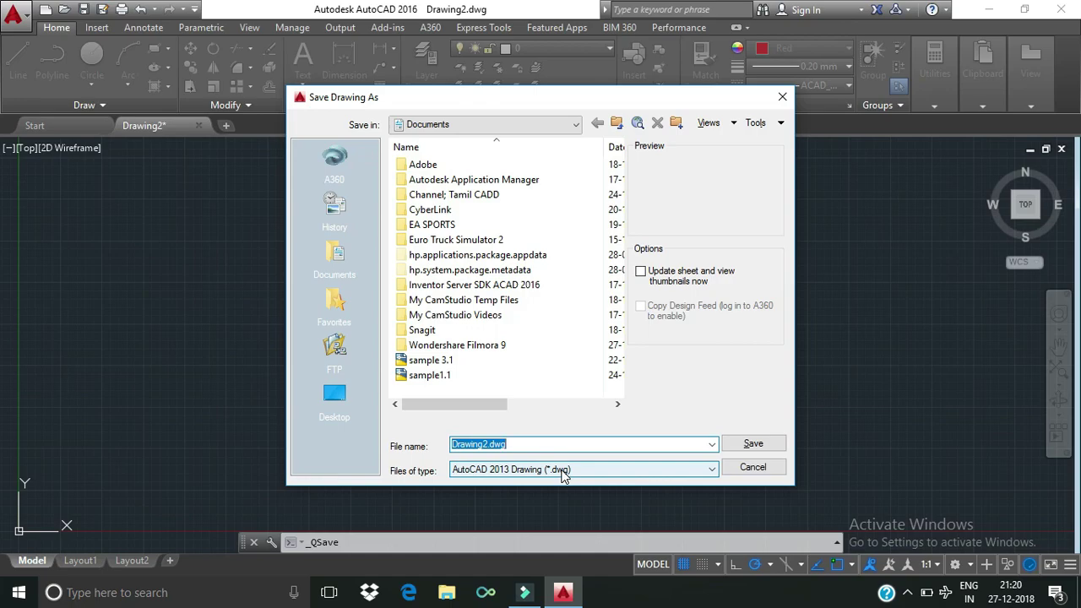
Save the drawing as an AutoCAD Drawing Template (*.dwt) named template2
click(564, 470)
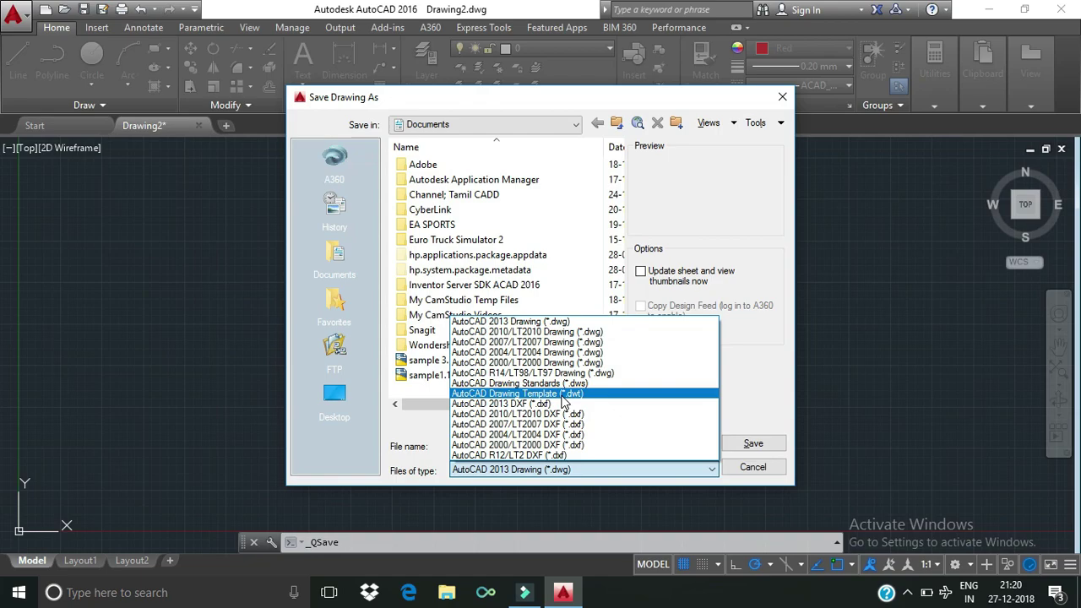
click(563, 395)
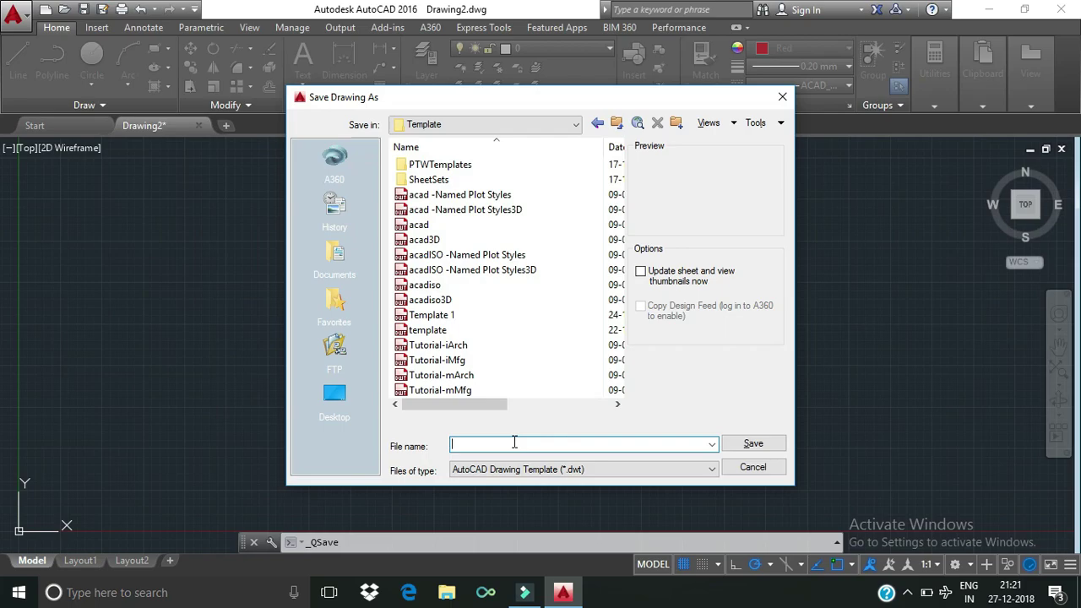
text(temp)
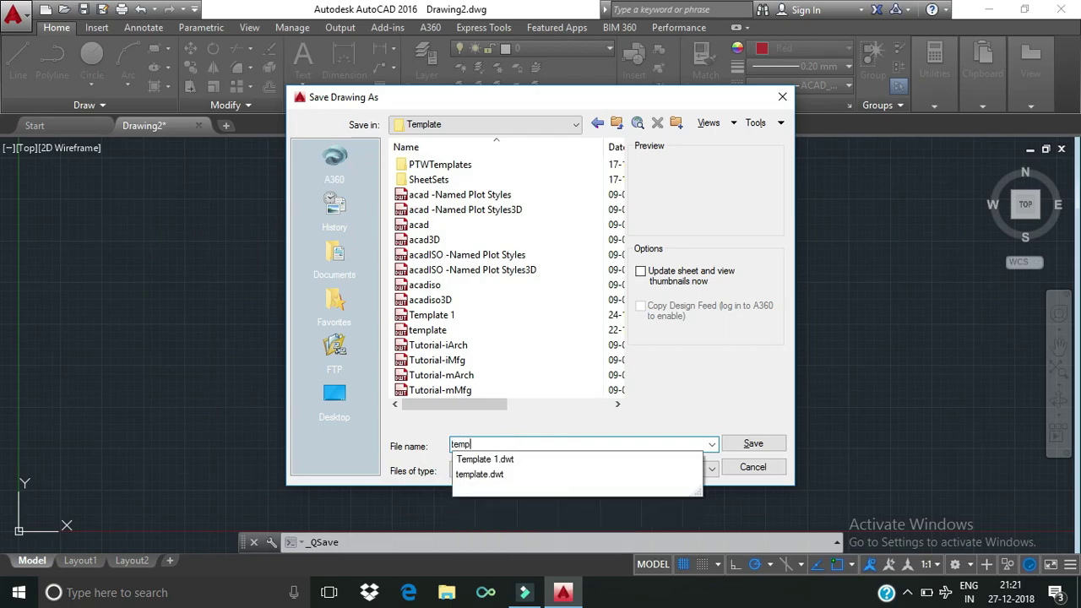
text(late)
text(2)
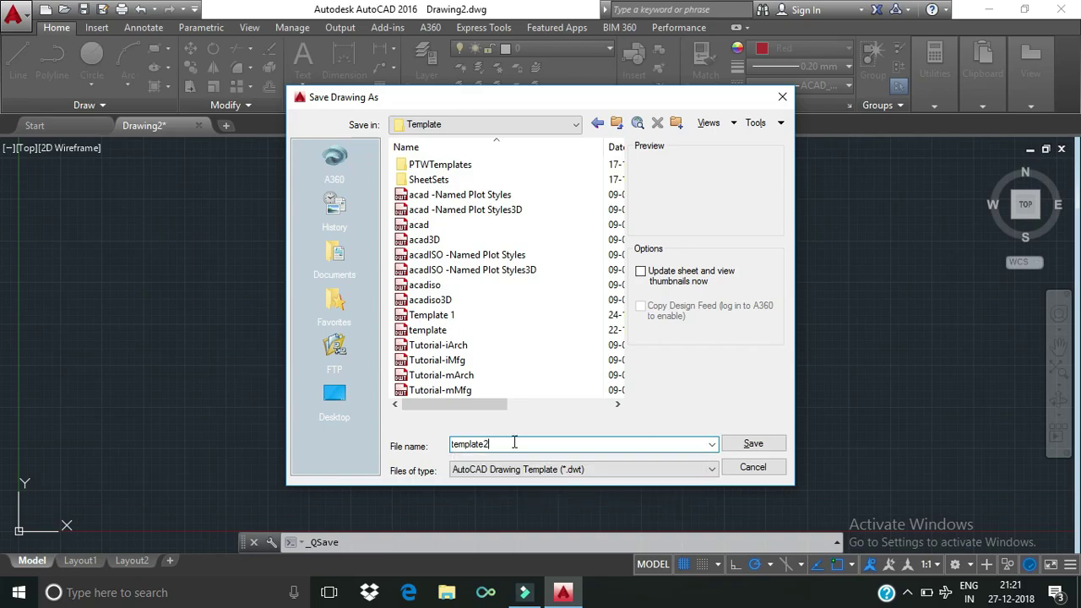
click(743, 450)
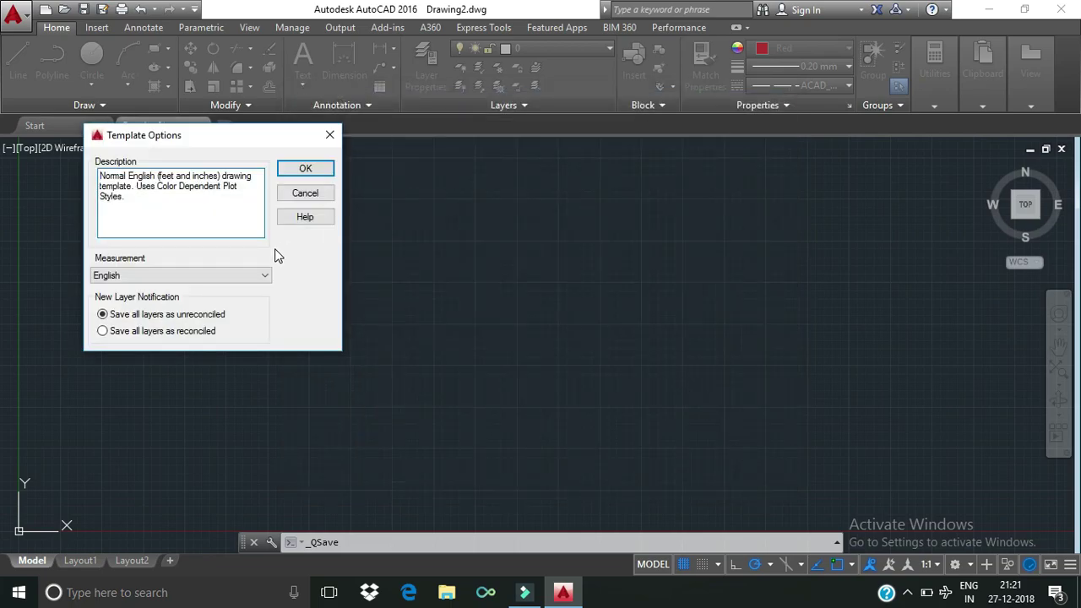
Accept the default Template Options to finish saving, then close template2.dwt
click(305, 172)
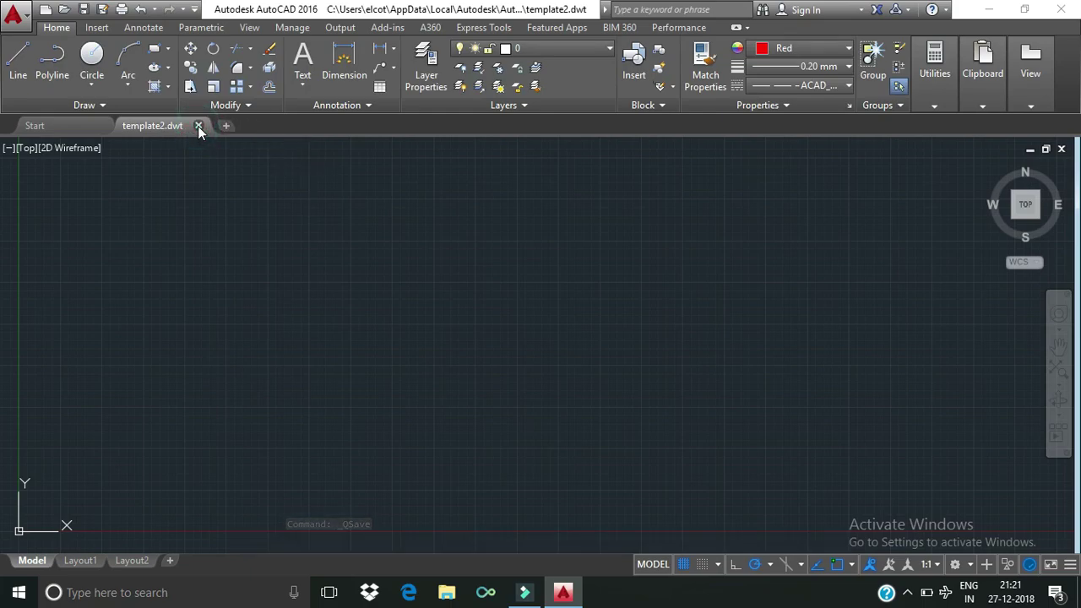
click(199, 126)
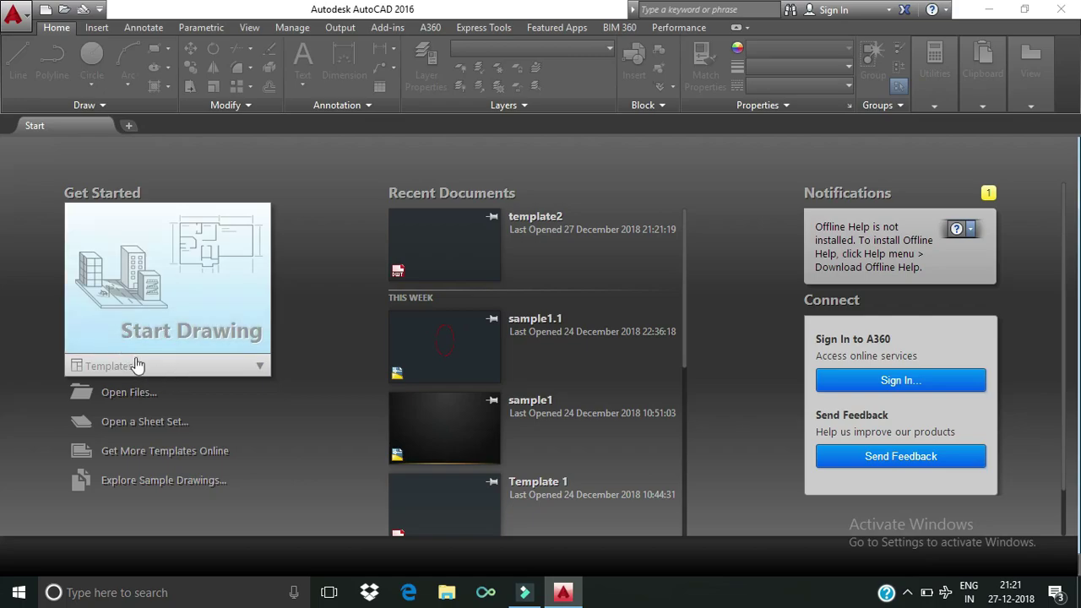
Start Drawing3 from template2.dwt, chosen from the Start page's Templates list
click(257, 369)
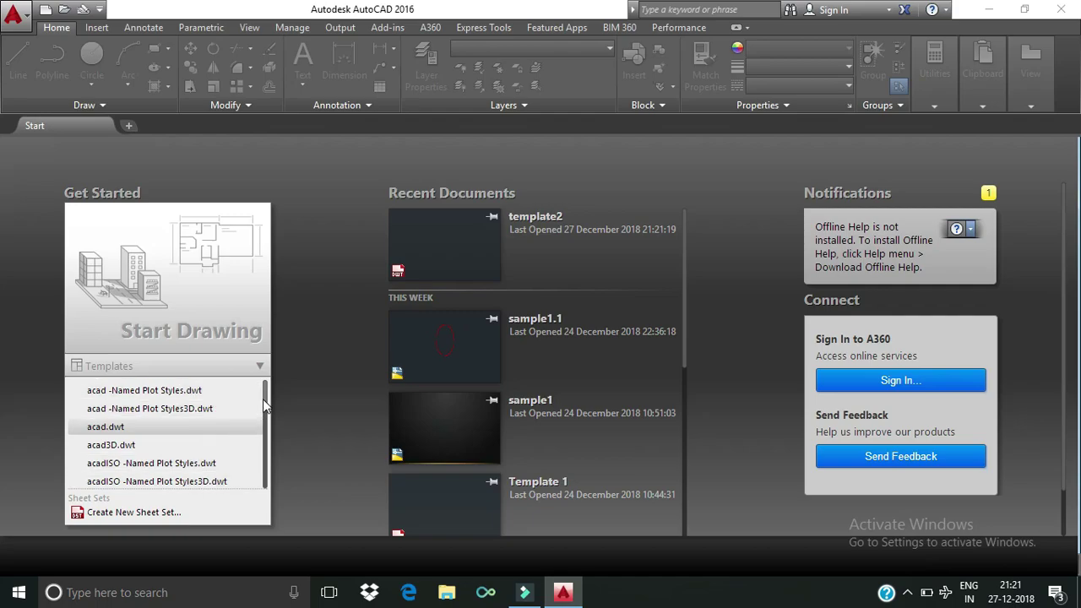
drag(265, 394, 266, 427)
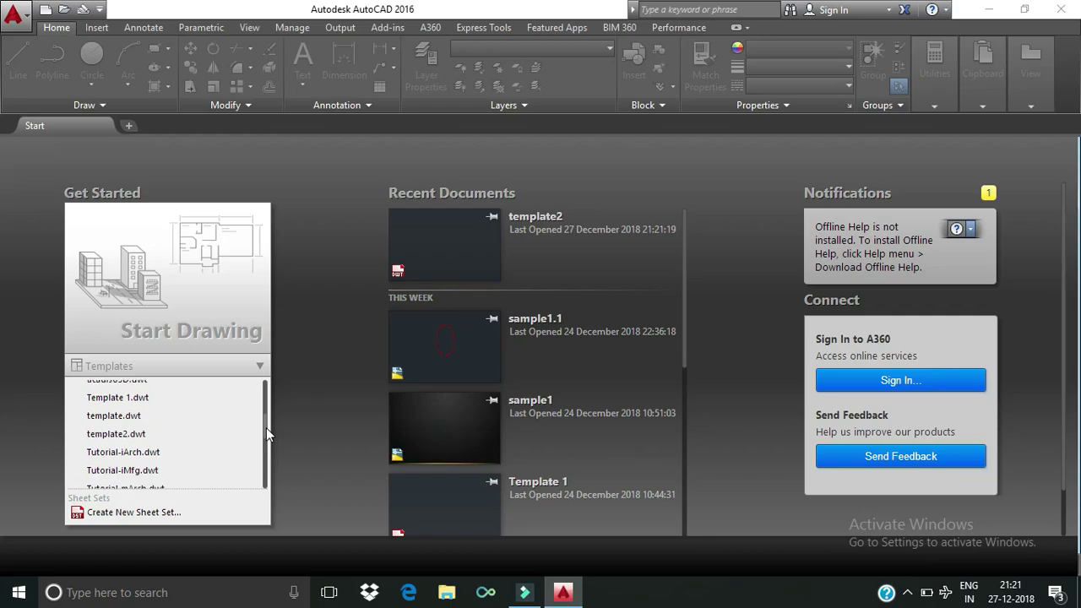
click(147, 434)
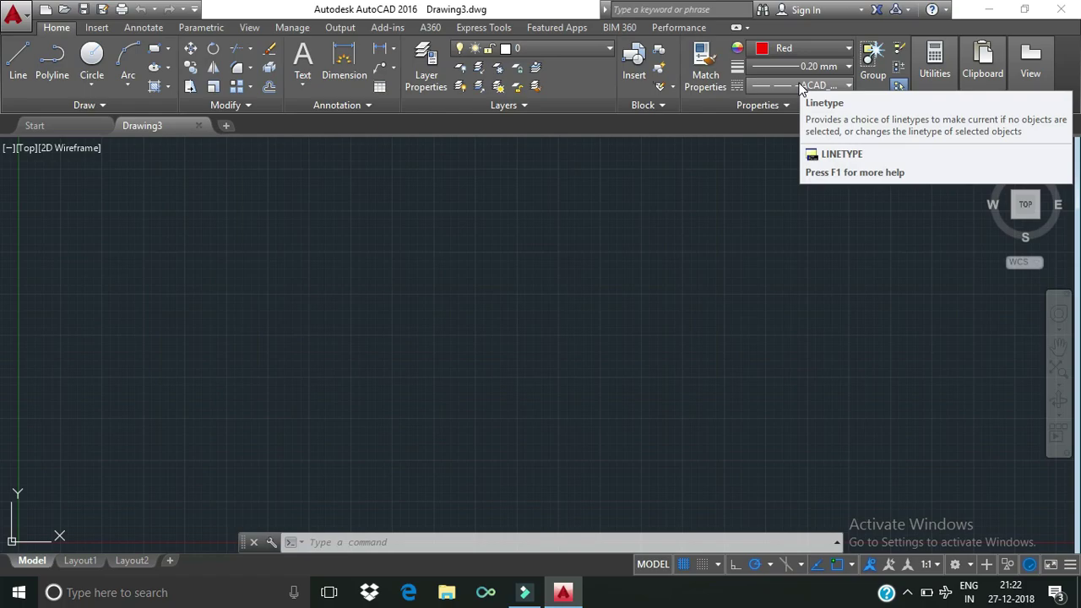
Draw a circle of radius 5 at a picked centre point on the canvas
click(102, 66)
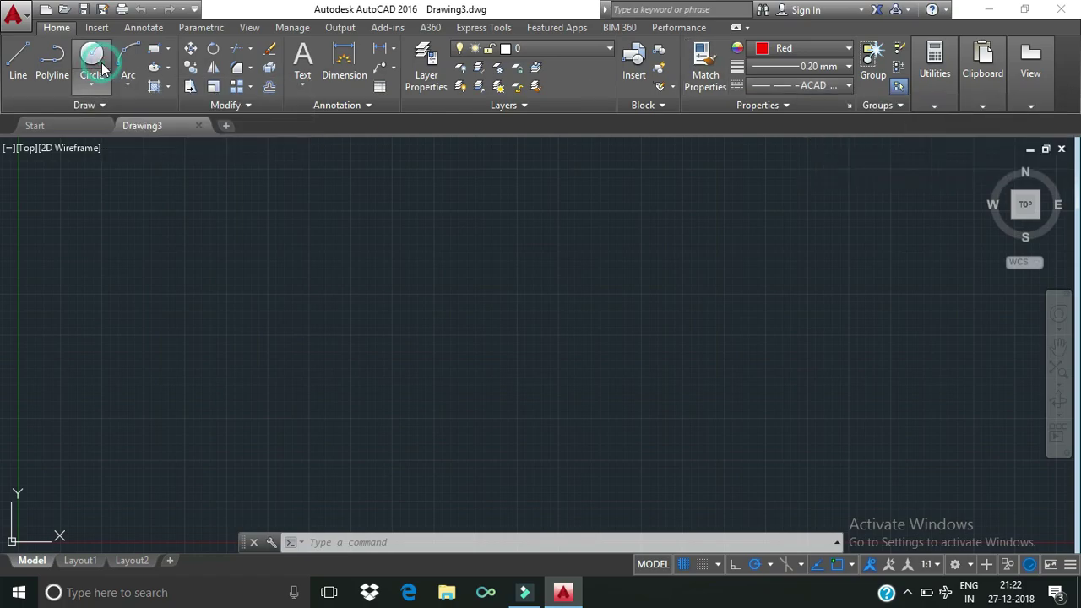
click(484, 327)
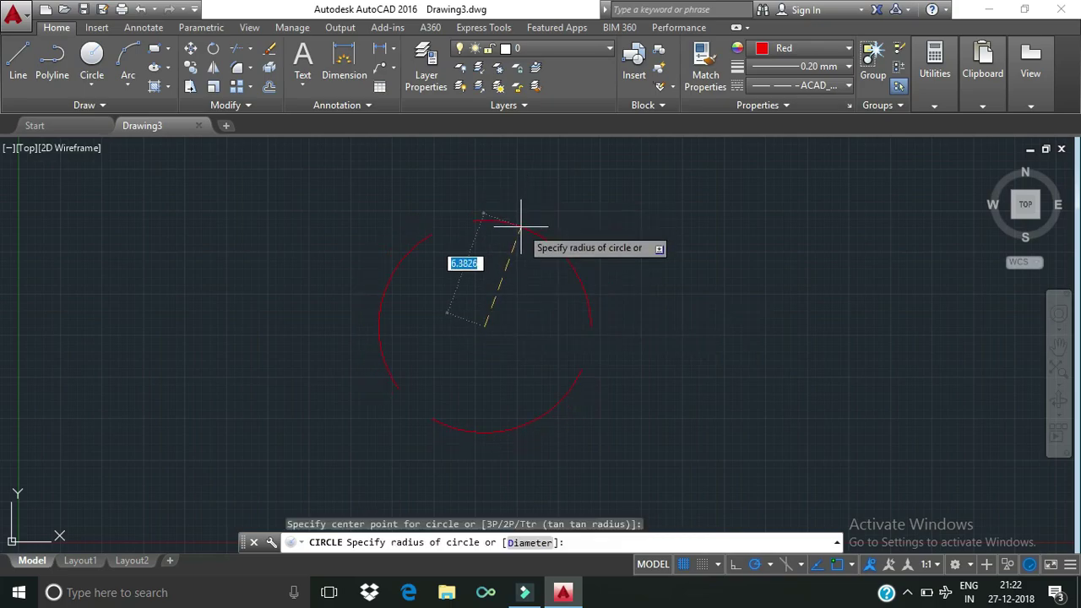
text(5)
key(Return)
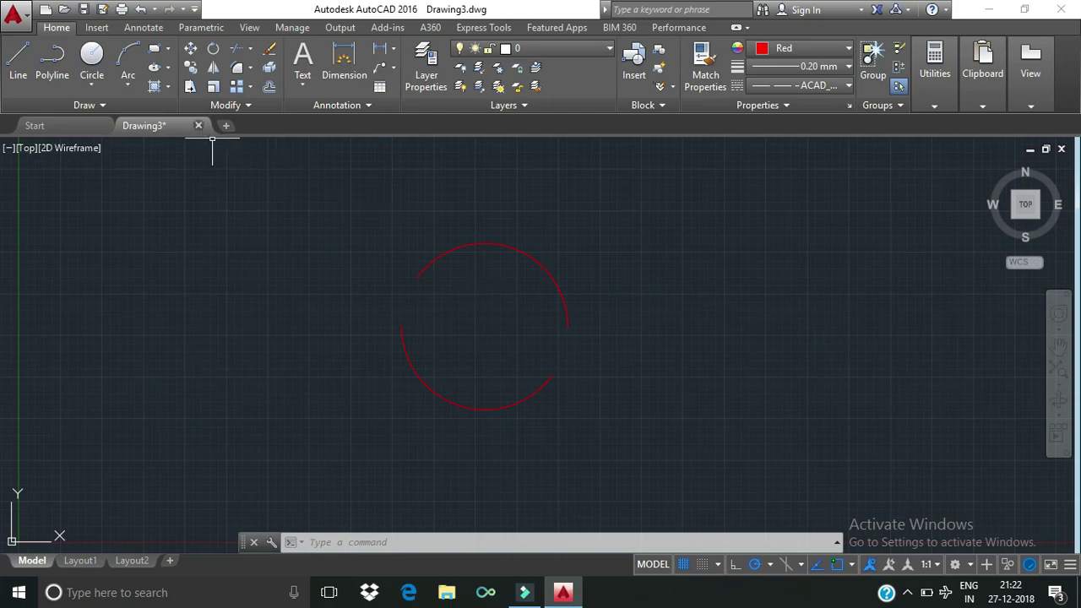
text(close)
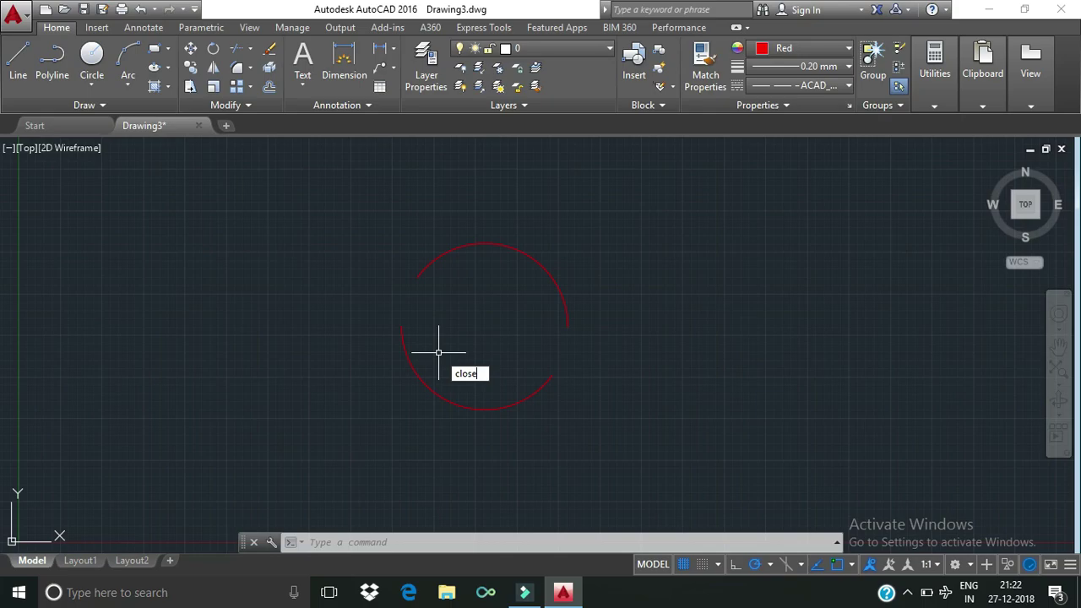
Close Drawing3, answering No to saving the changes
key(Return)
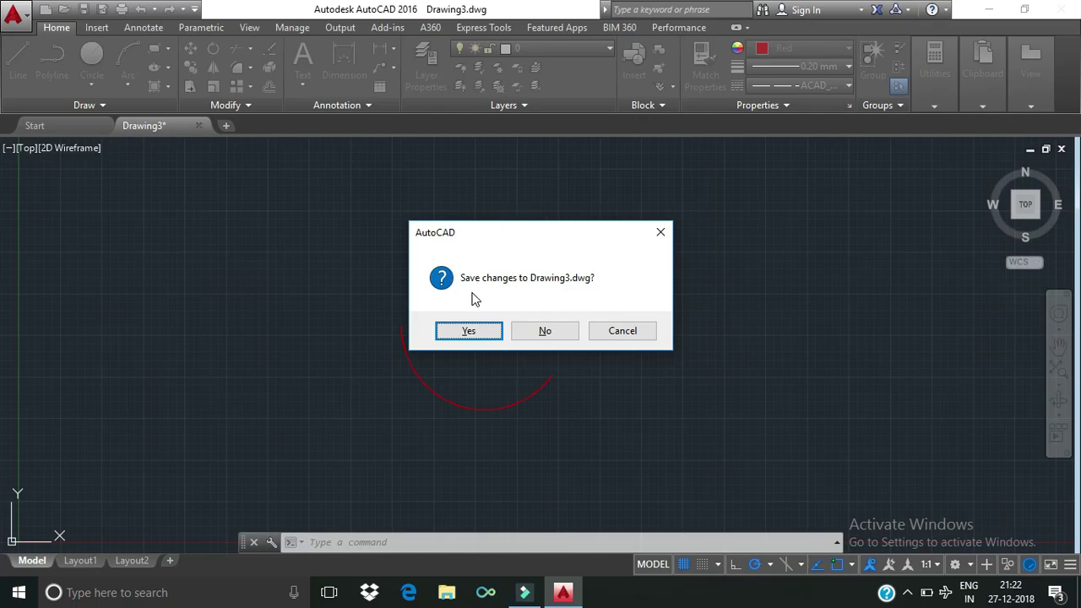
click(557, 334)
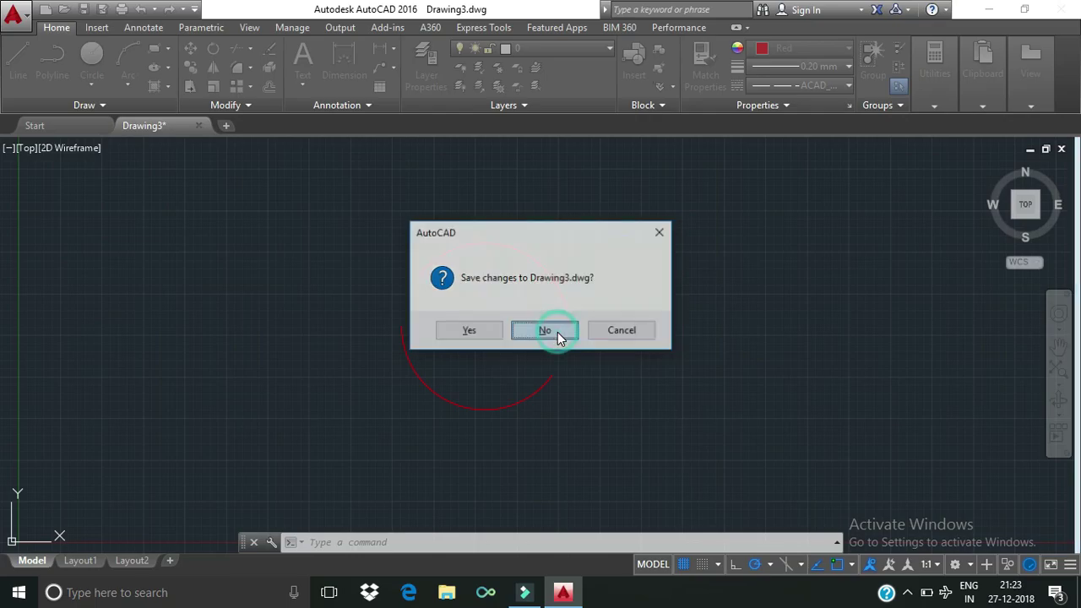